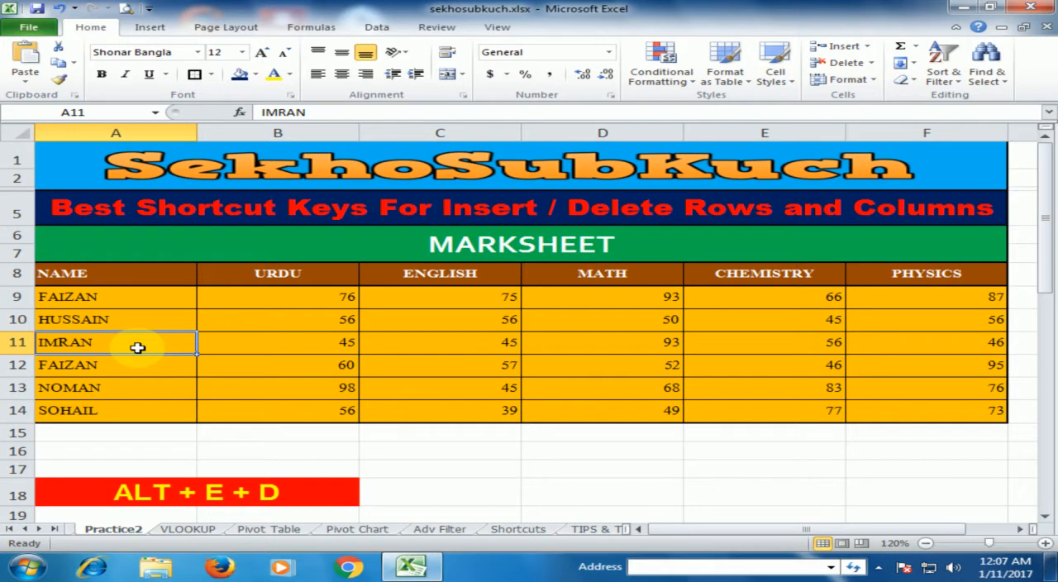
Delete the entire row 11 from the marksheet and undo that deletion
key(alt+e)
key(d)
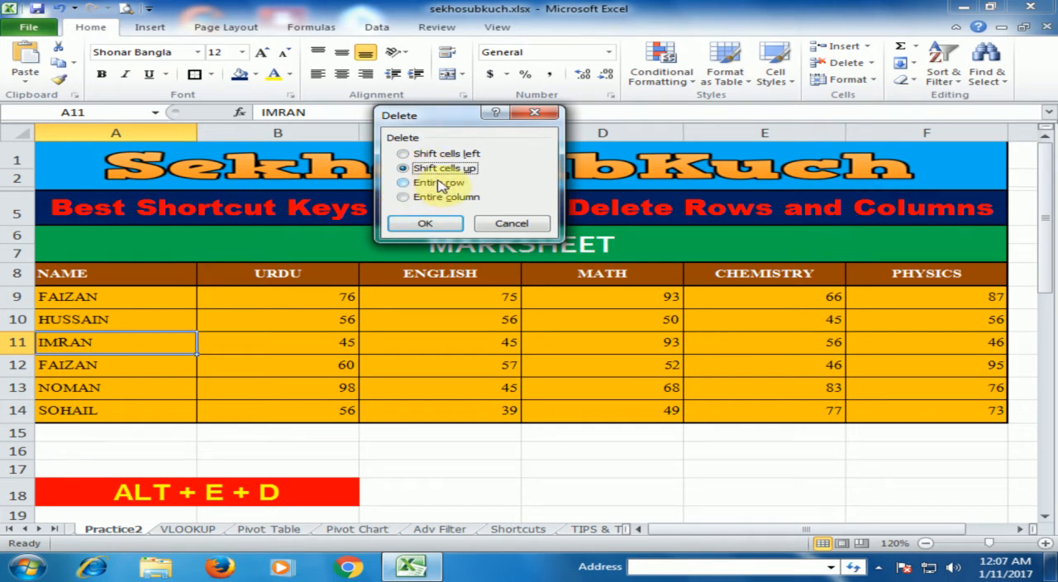
click(404, 184)
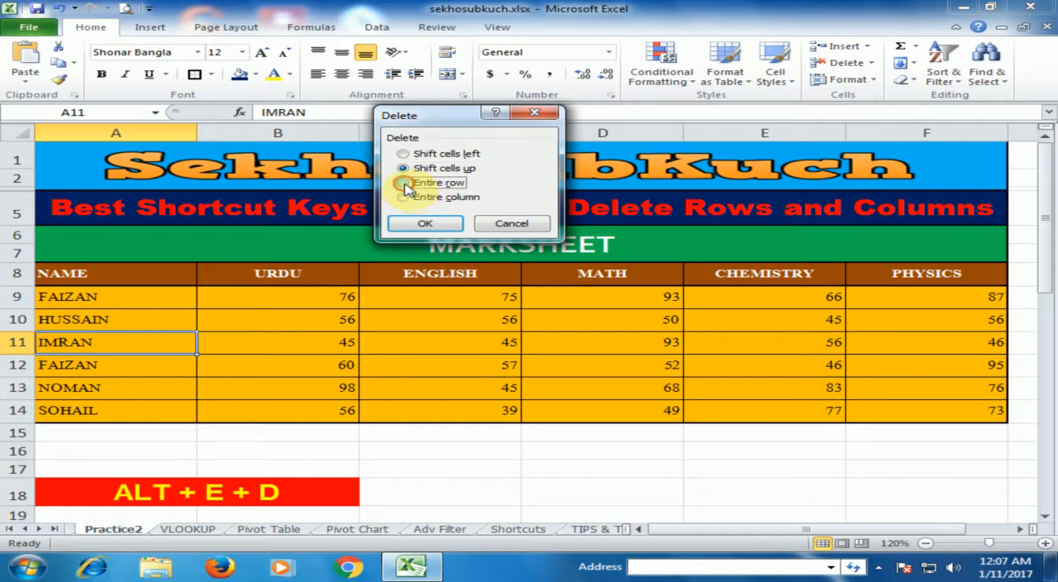
click(422, 234)
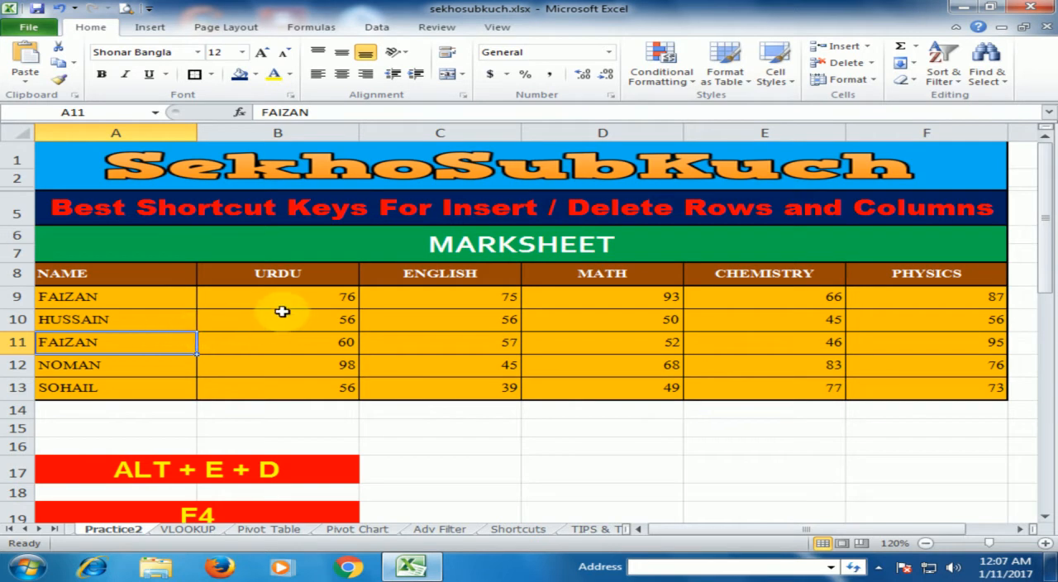
key(ctrl+z)
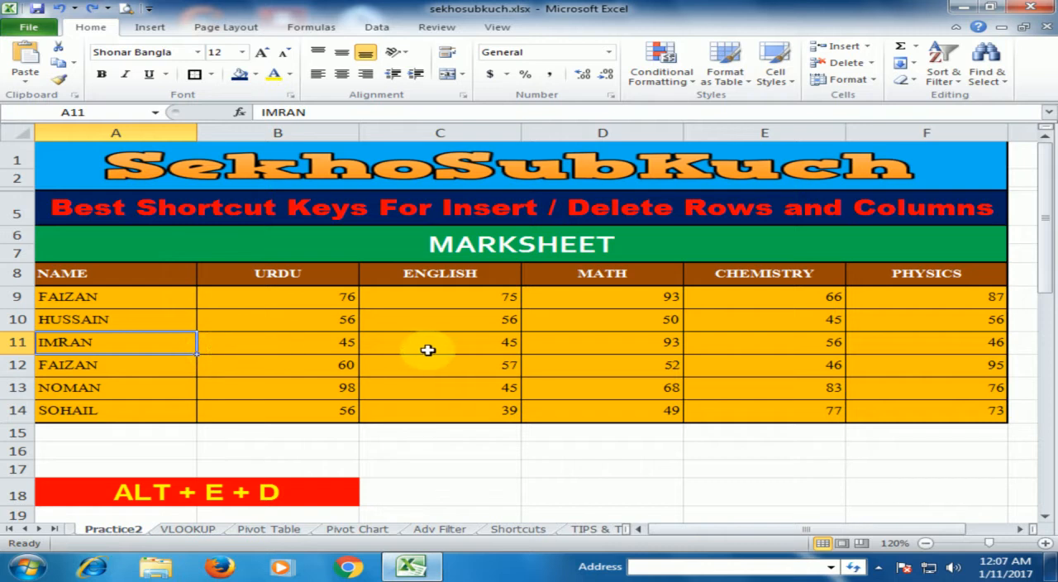
Delete the entire ENGLISH column, starting from cell C11 in the marksheet
click(402, 345)
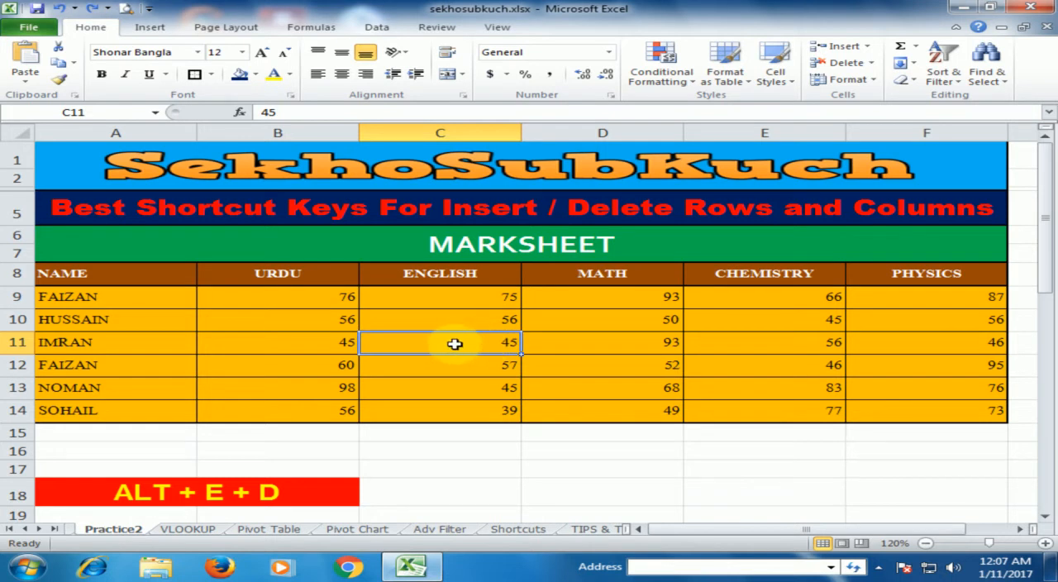
key(alt+e)
key(d)
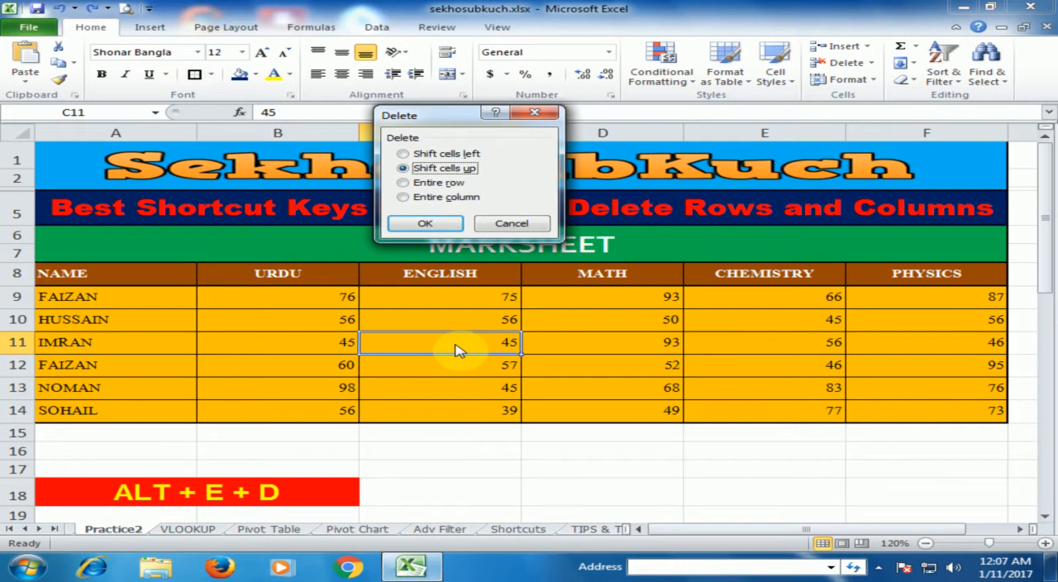
click(454, 197)
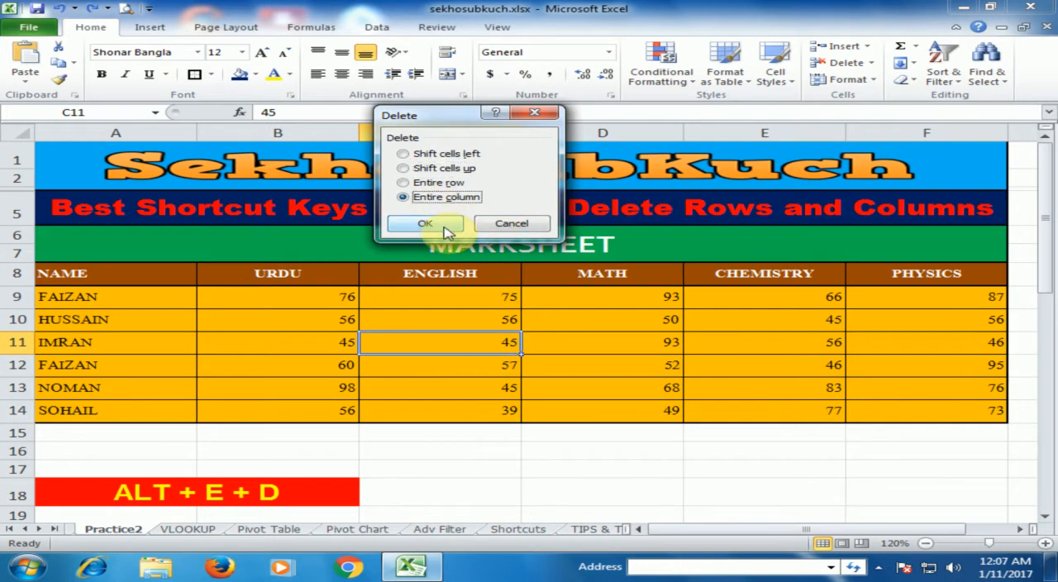
click(444, 226)
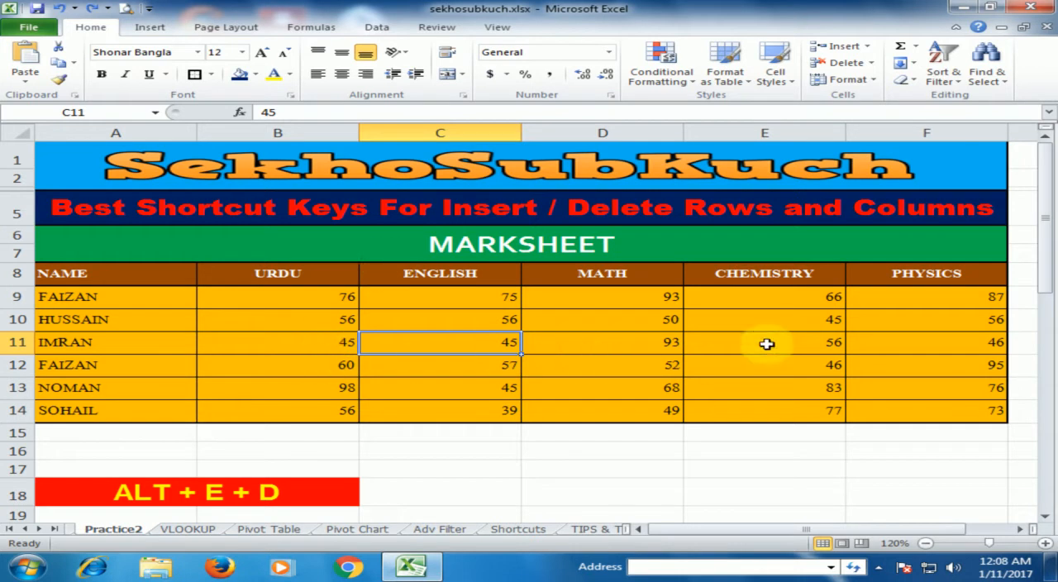
Delete the entire row 11 from the marksheet, starting from its NAME cell
click(583, 448)
scroll(583, 444, down, 1)
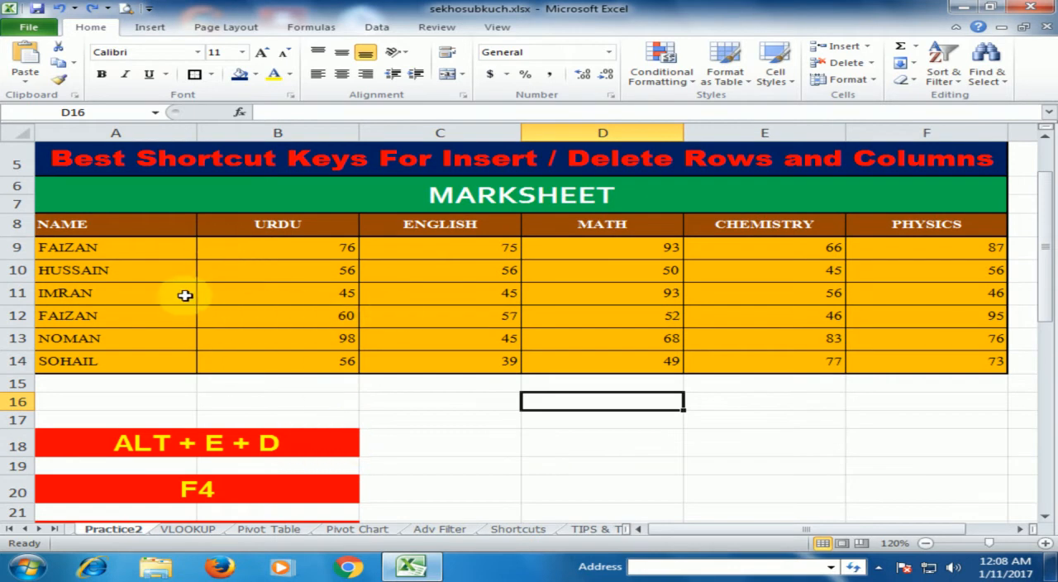
click(72, 293)
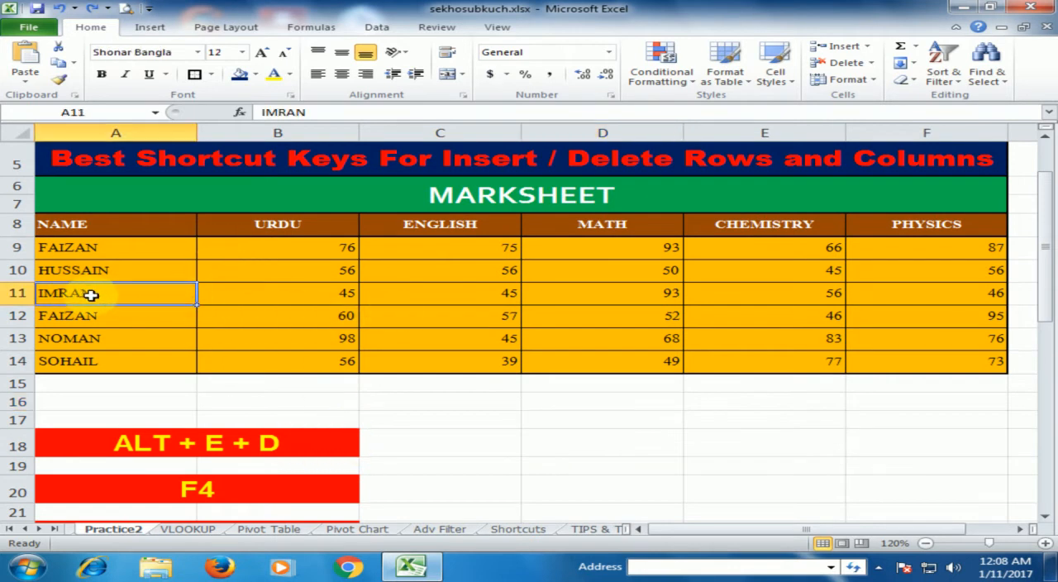
key(alt)
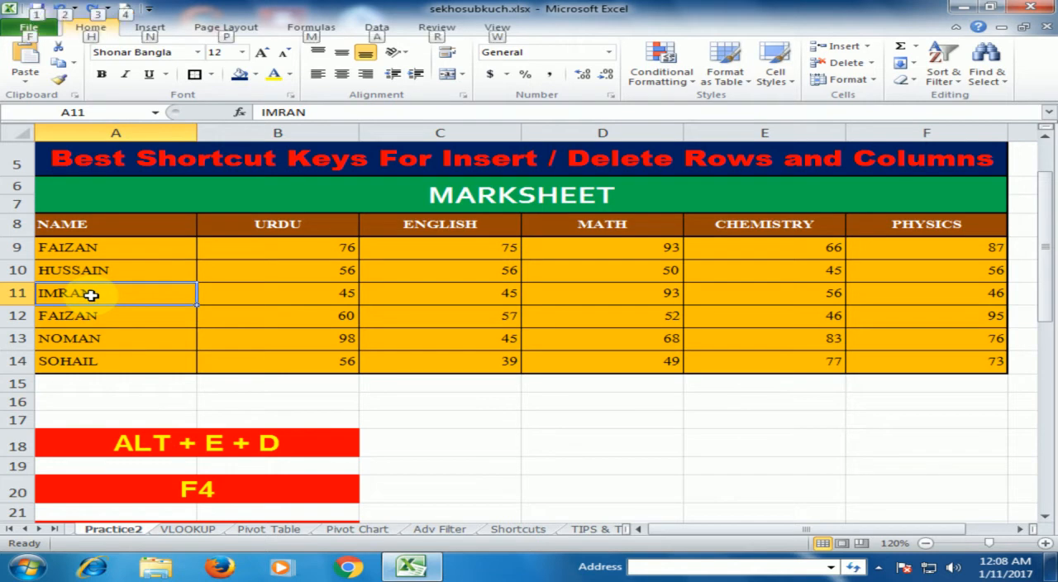
key(e)
key(d)
click(403, 182)
click(424, 223)
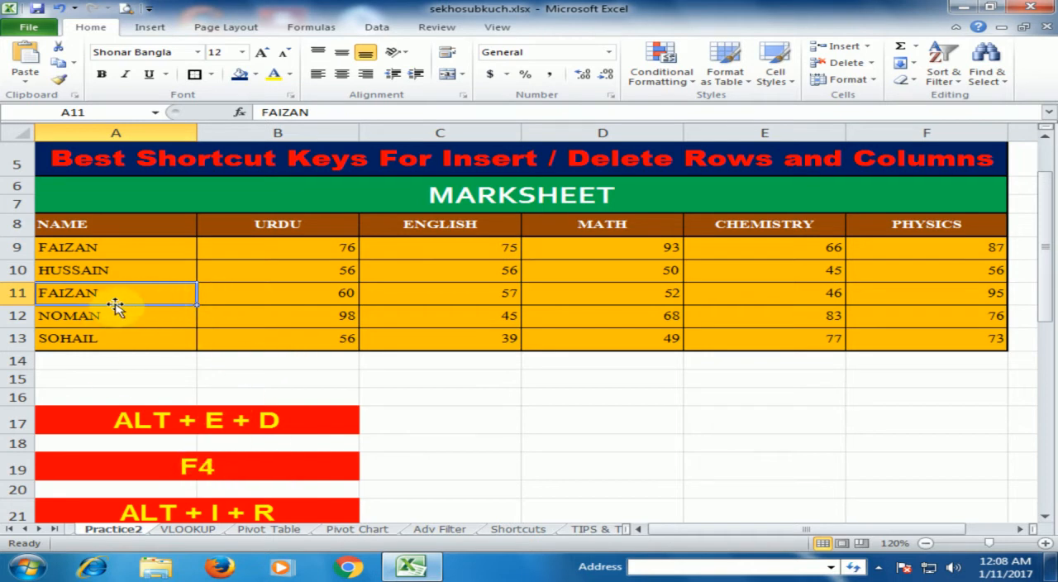
Repeat the row deletion twice at row 11 and undo both repeats
key(F4)
key(F4)
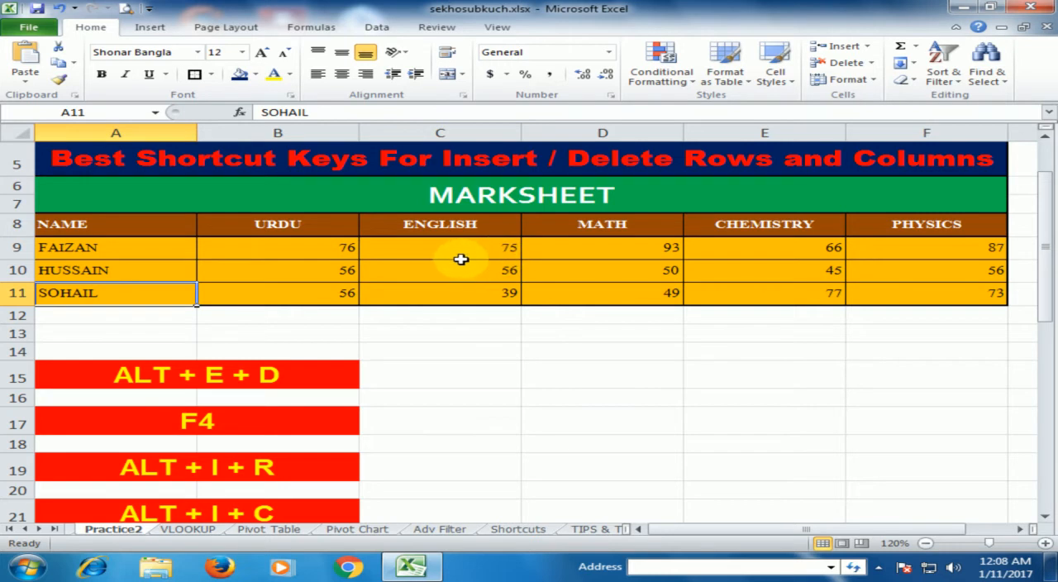
key(ctrl+z)
key(ctrl+z)
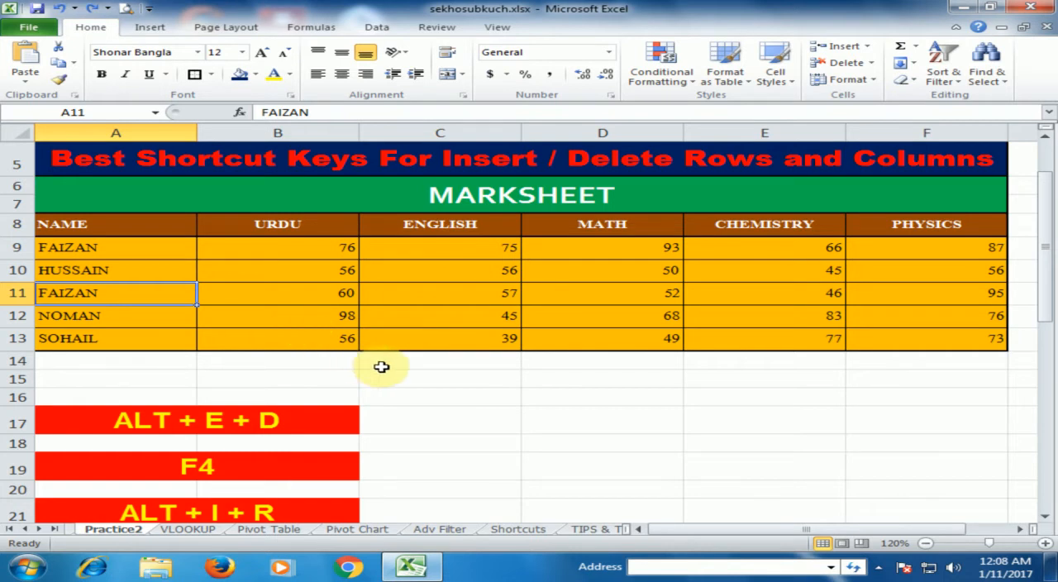
Insert a blank row at row 11 and another blank row at row 13 of the marksheet
scroll(446, 374, down, 1)
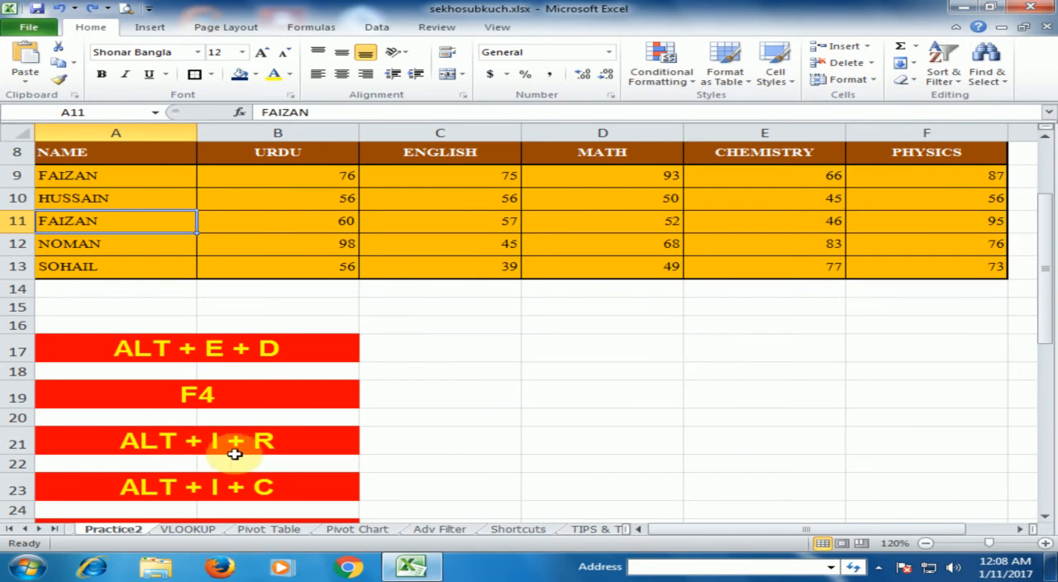
scroll(397, 387, up, 2)
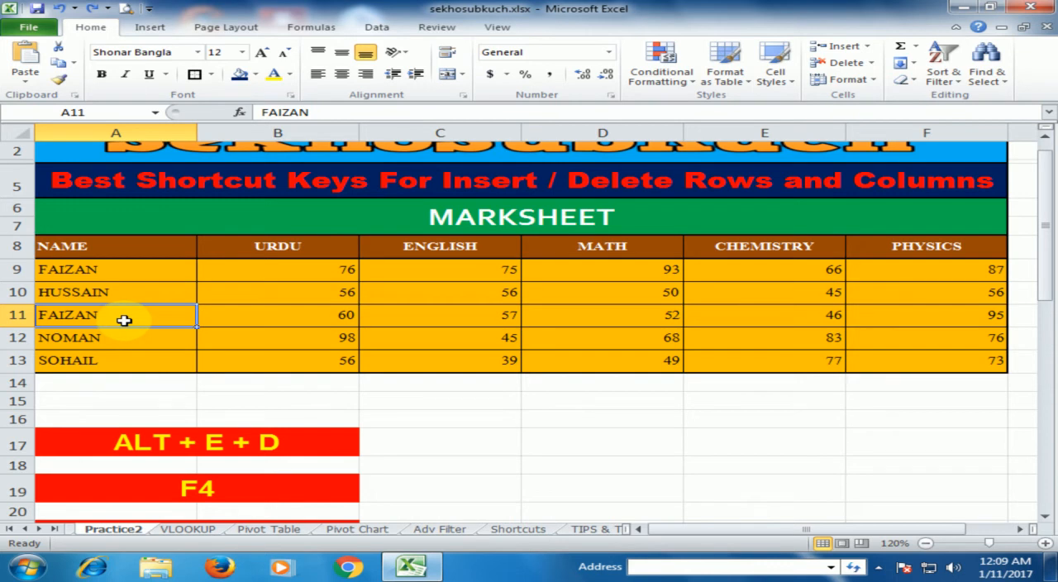
key(alt+i)
key(r)
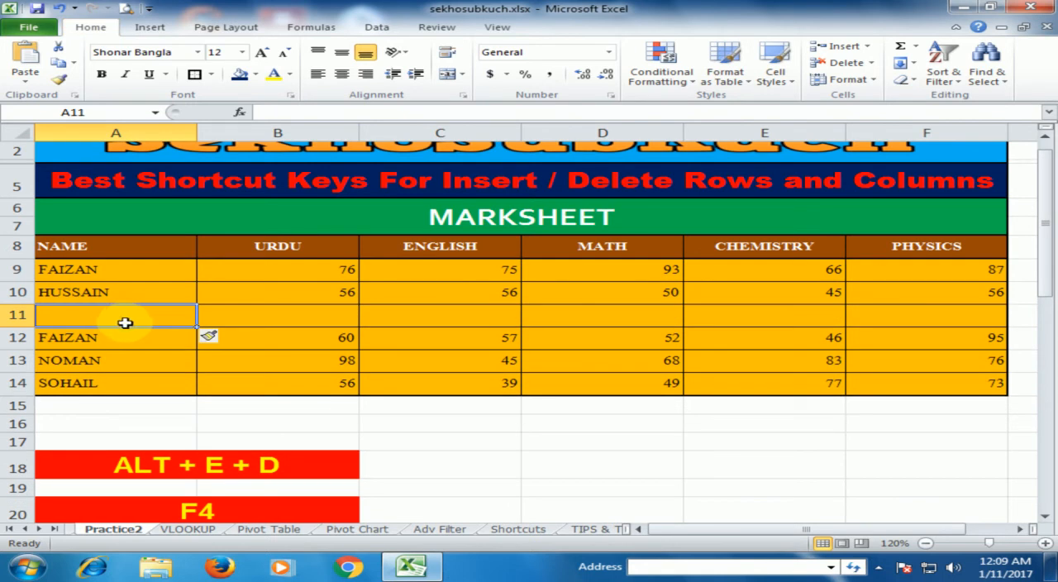
click(152, 364)
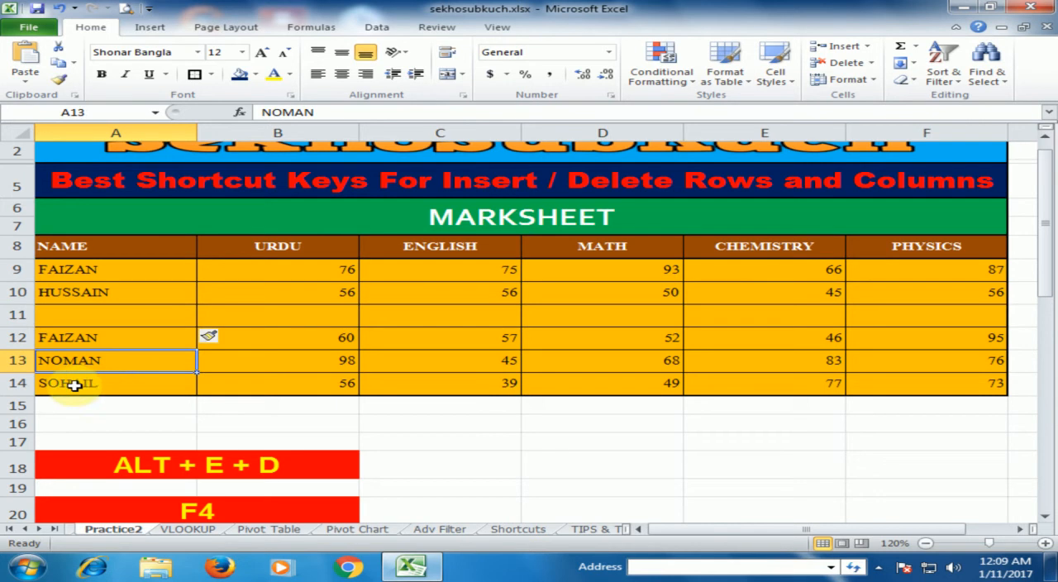
key(alt+i)
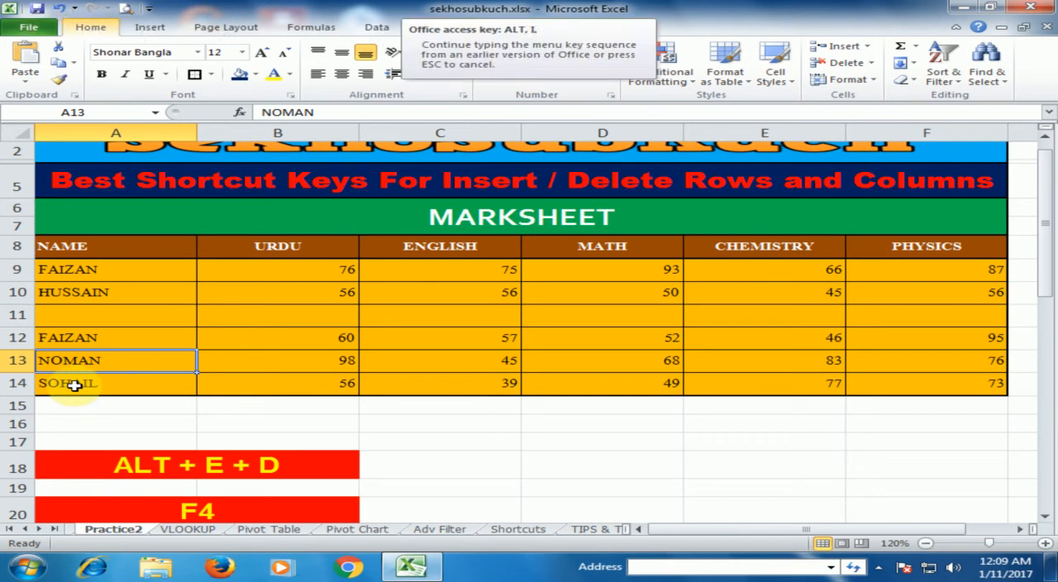
key(r)
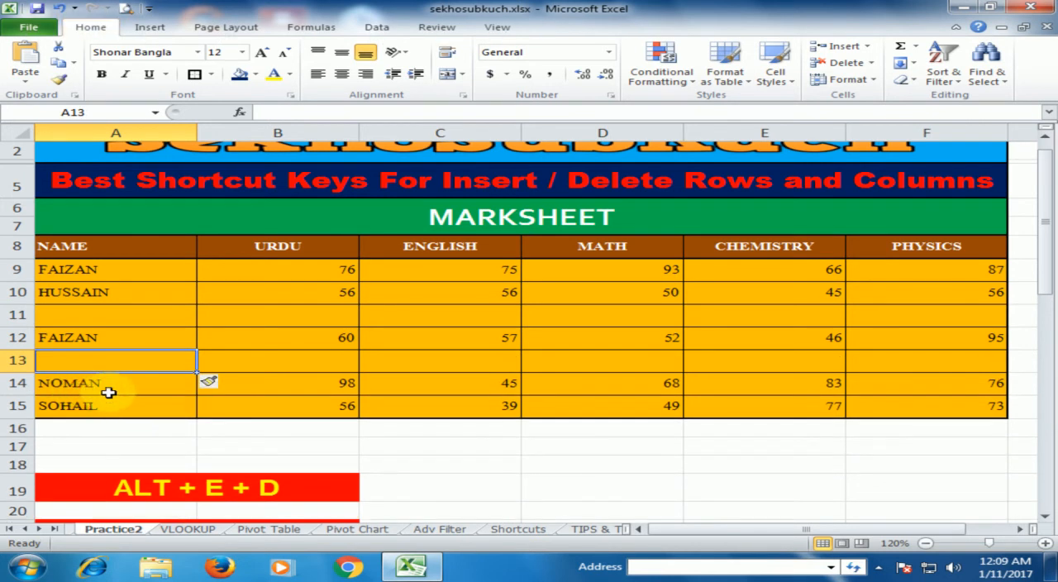
Insert three blank columns at column C, between the URDU and ENGLISH columns
click(405, 294)
scroll(383, 331, down, 3)
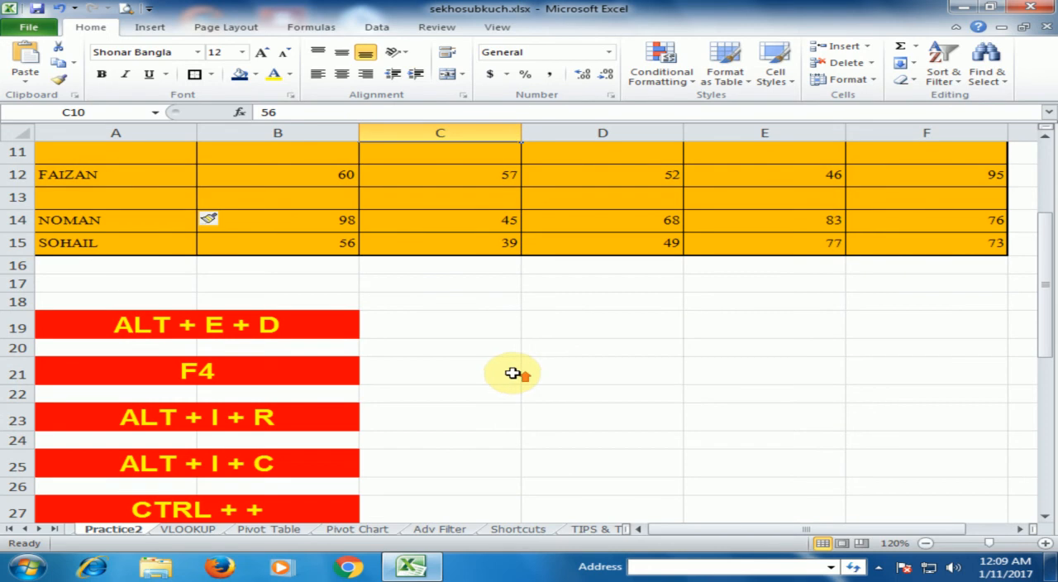
scroll(515, 371, up, 3)
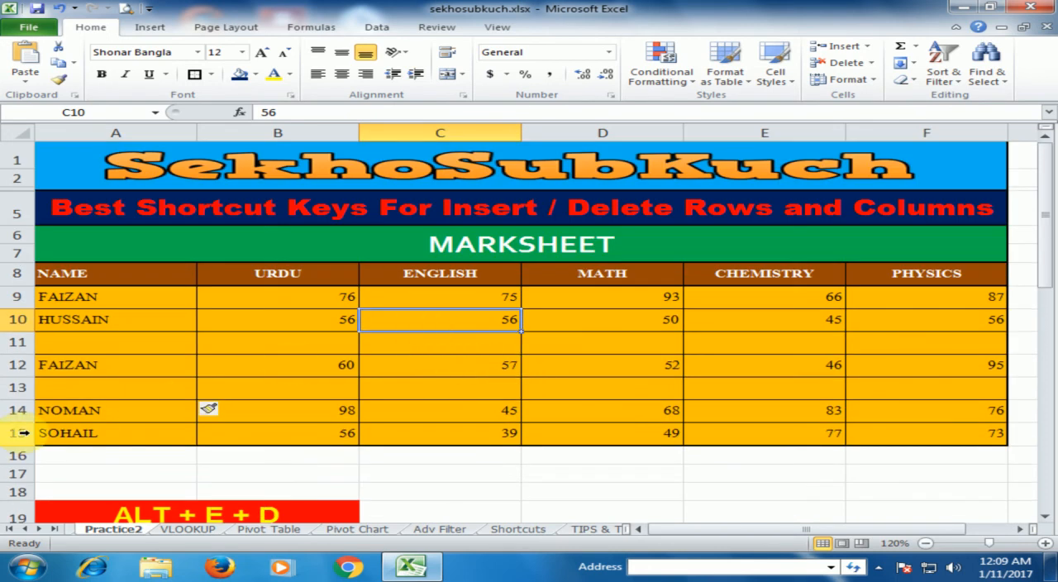
key(alt+i)
key(c)
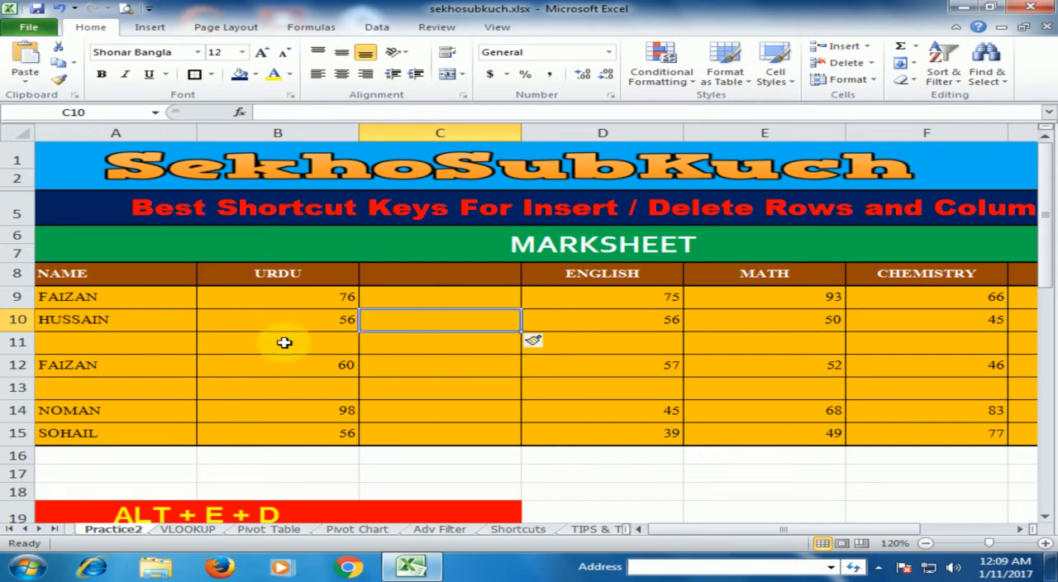
key(alt)
key(i)
key(c)
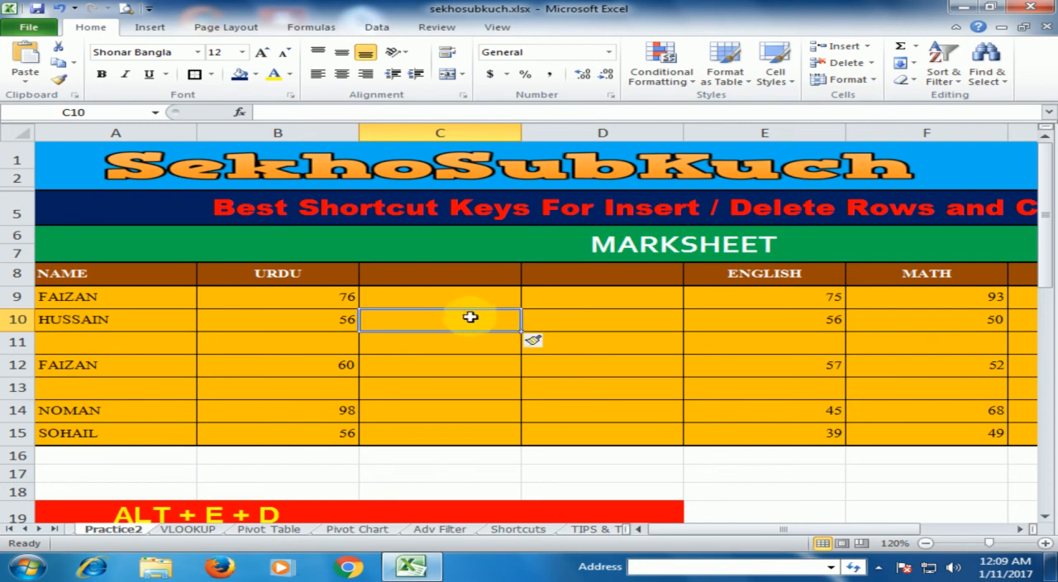
key(alt+i)
key(c)
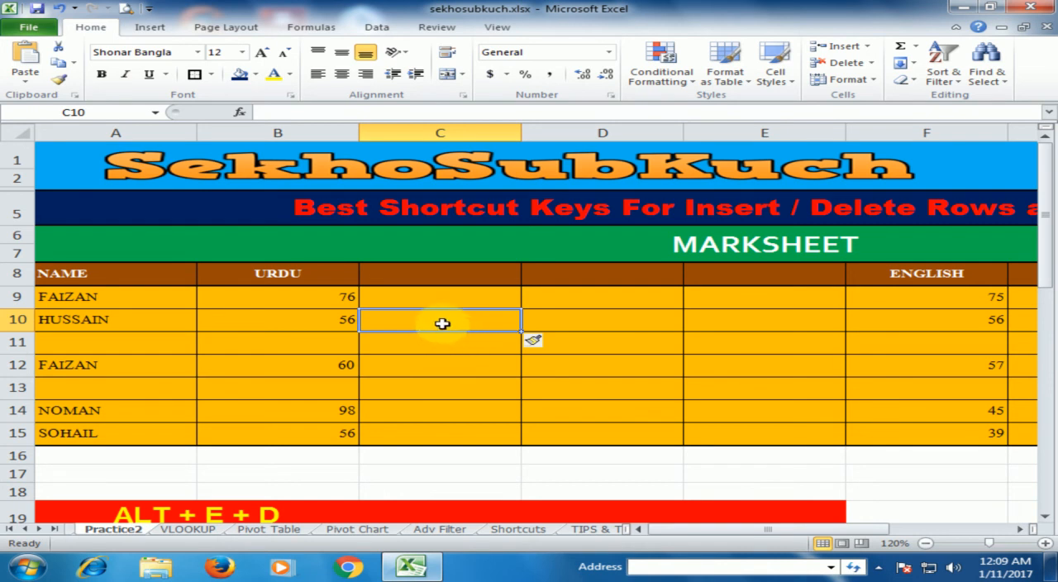
Undo the three column insertions at column C and the two blank row insertions
key(ctrl+z)
key(ctrl+z)
key(ctrl+z)
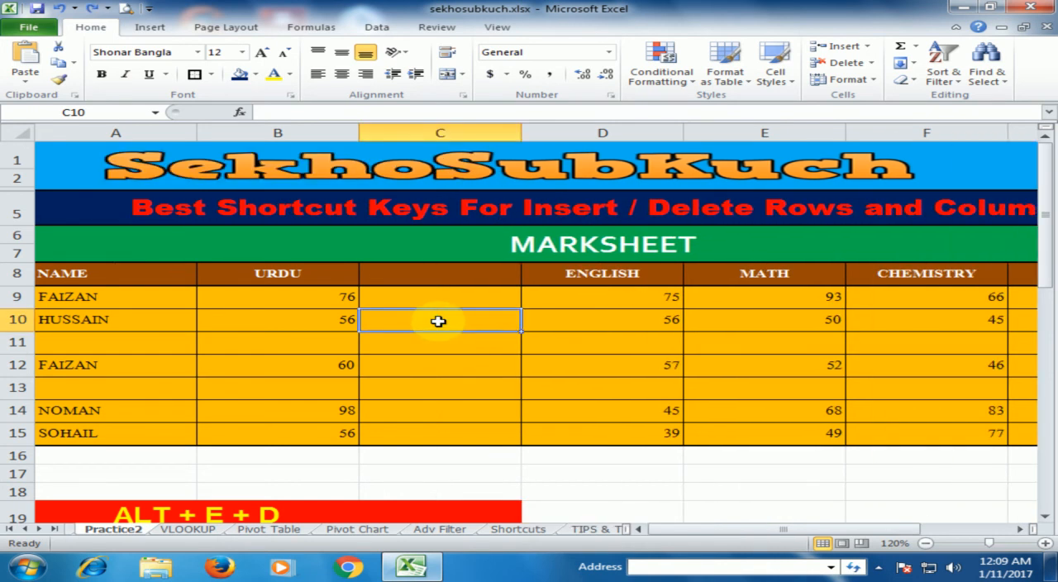
key(ctrl+z)
key(ctrl+z)
key(ctrl+z)
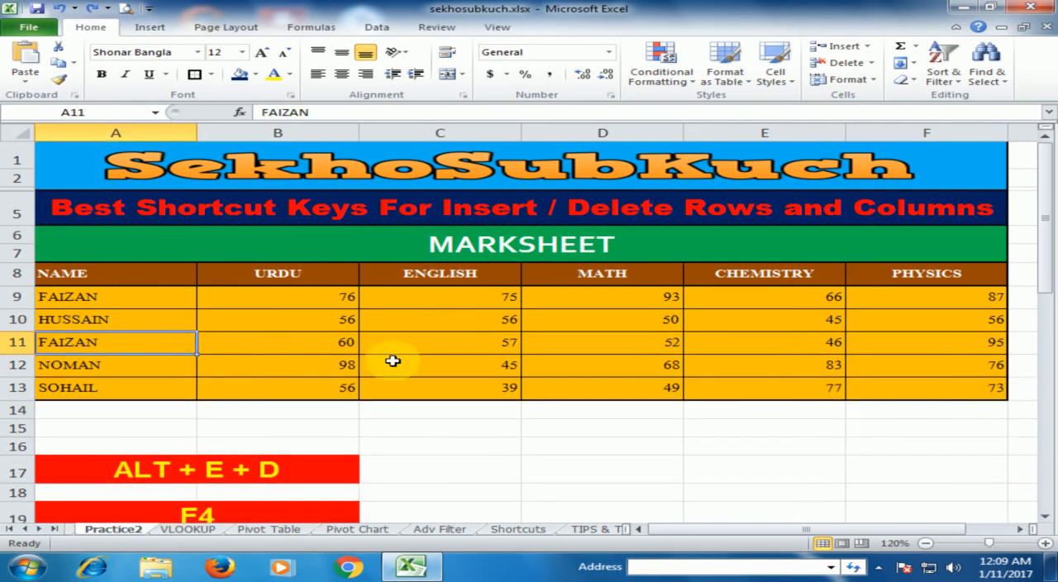
Insert two blank rows at rows 11 and 12 of the marksheet, selecting the whole row for each insertion
scroll(397, 359, down, 2)
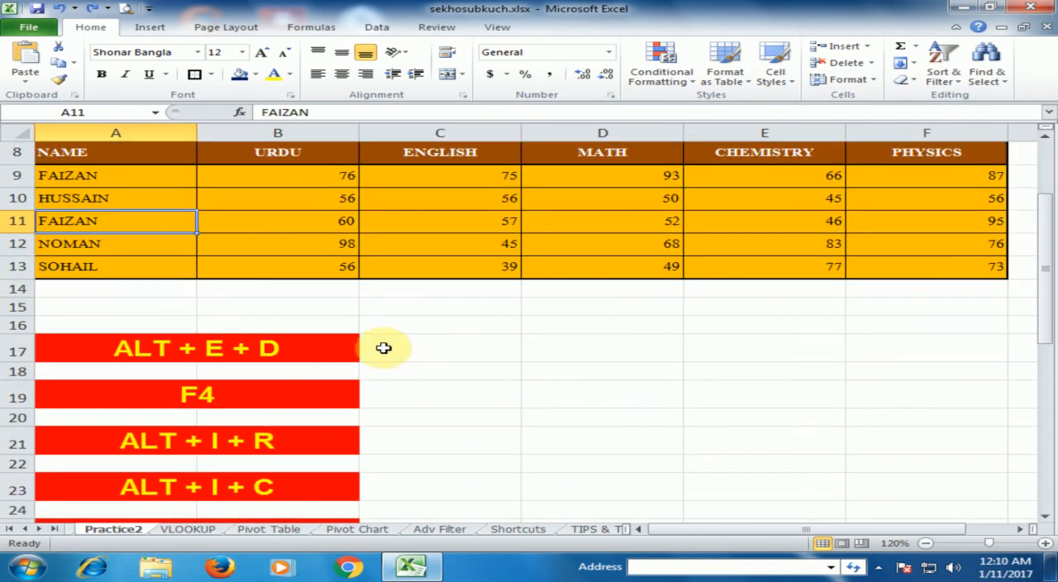
scroll(427, 451, down, 2)
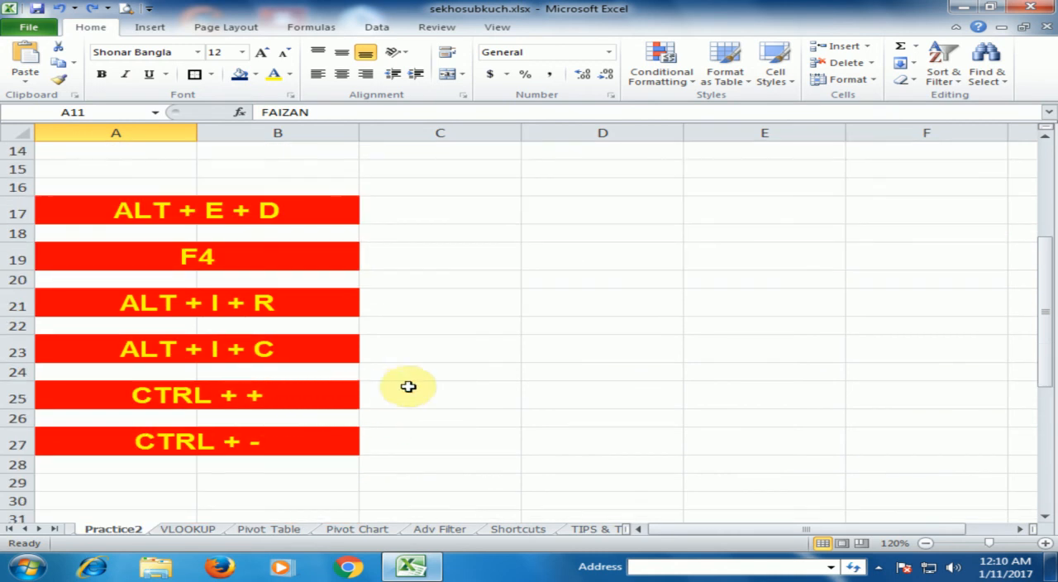
scroll(464, 354, up, 4)
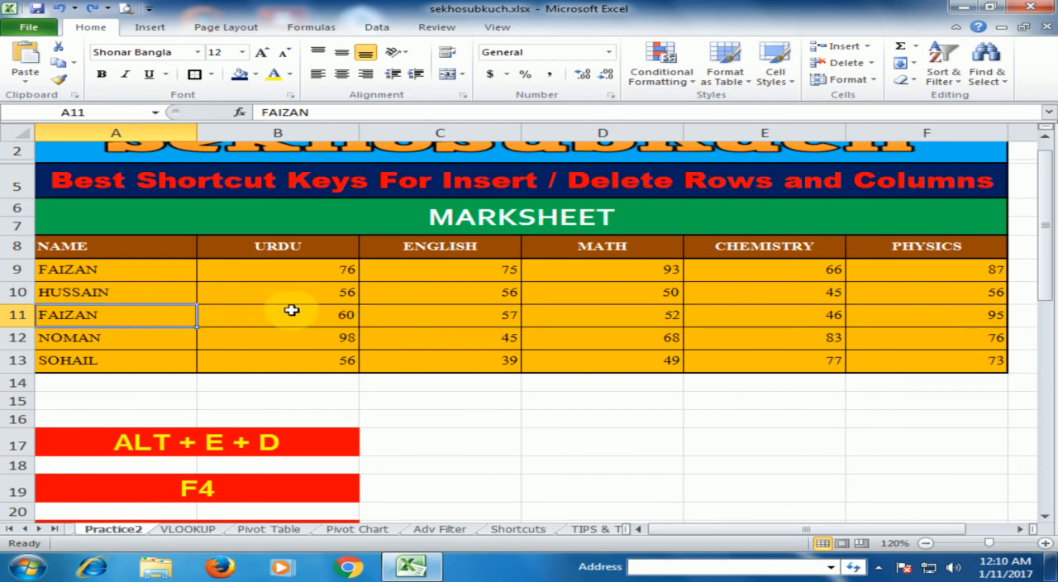
click(10, 292)
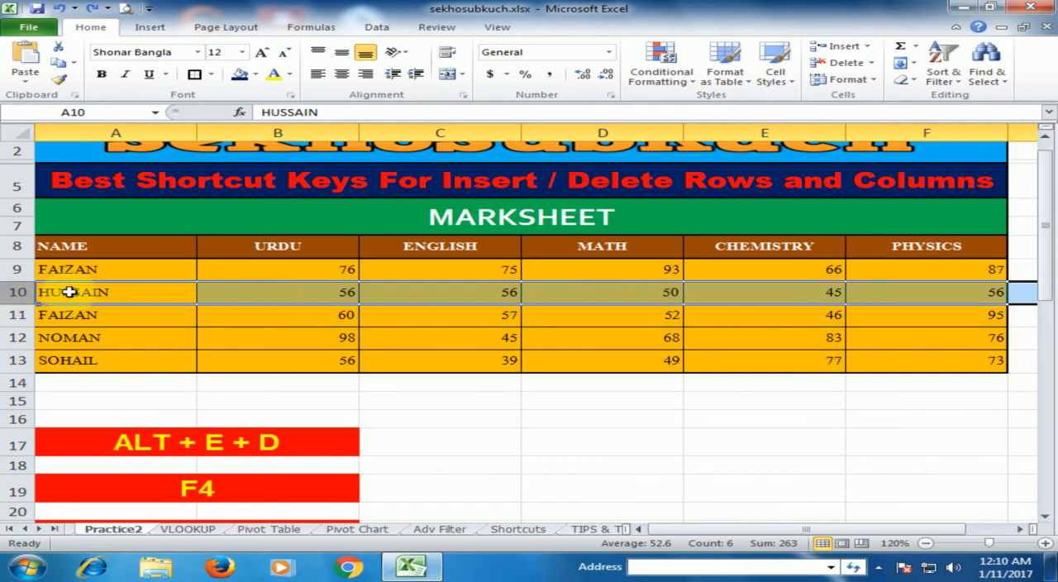
click(15, 314)
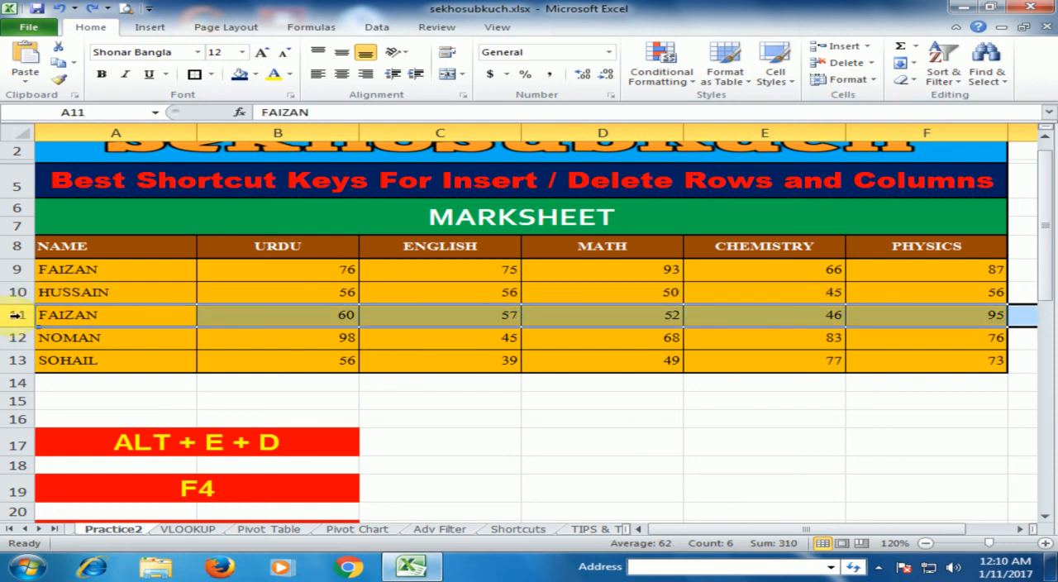
key(ctrl+shift+plus)
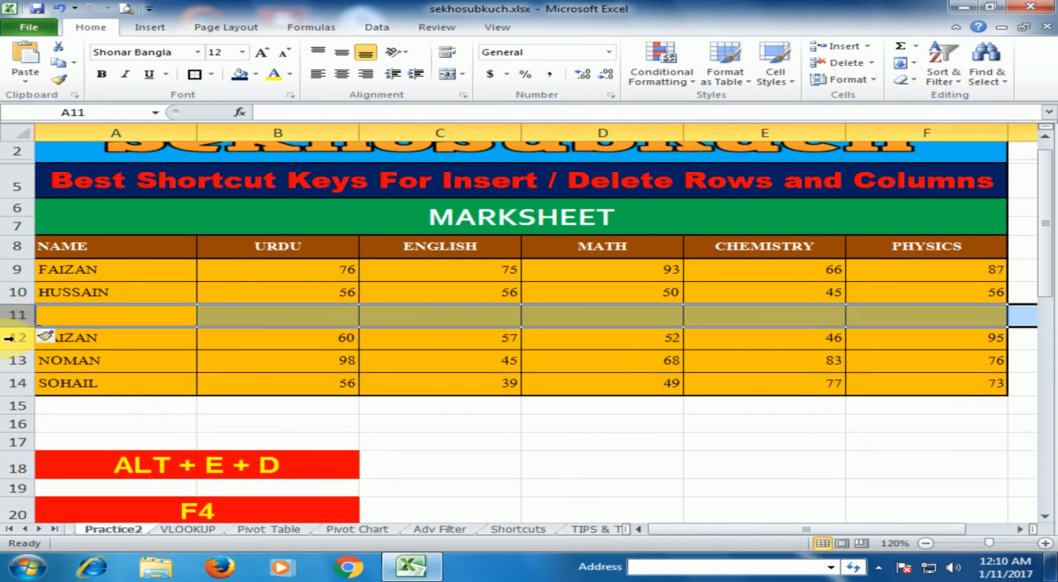
click(12, 337)
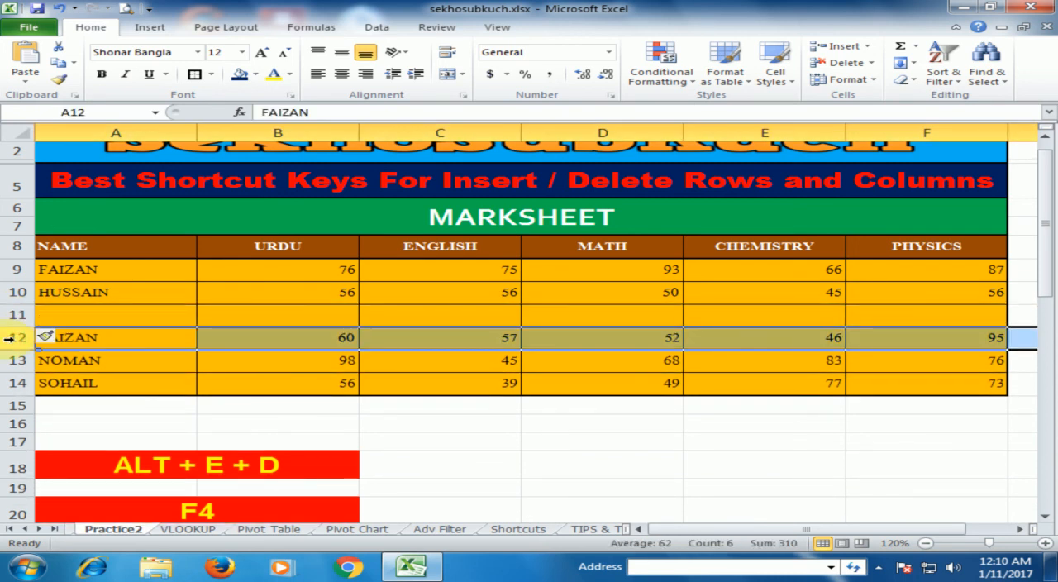
key(ctrl+shift+plus)
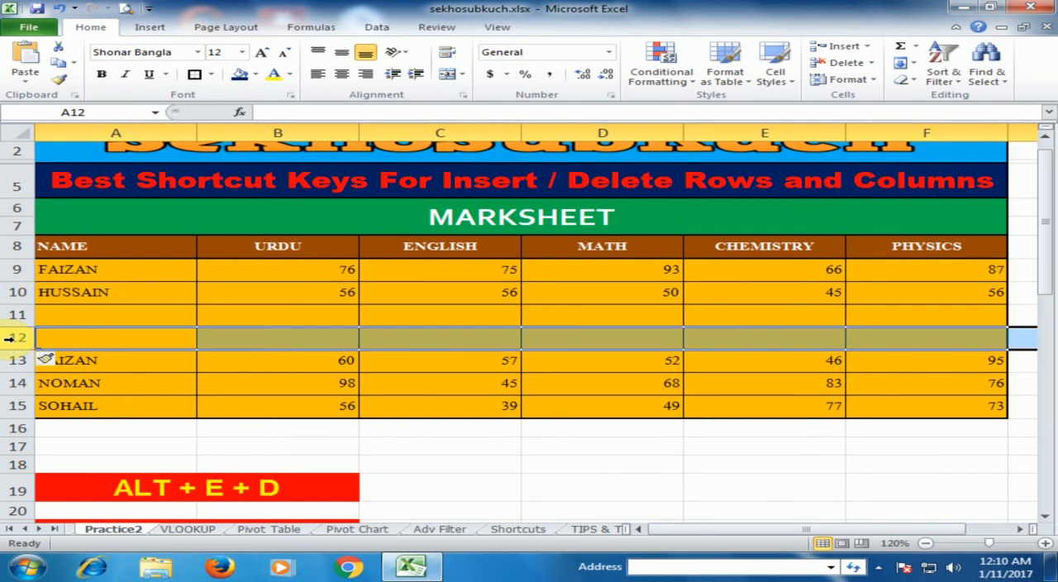
Insert a blank row at row 10 of the marksheet and delete that same row again
click(12, 293)
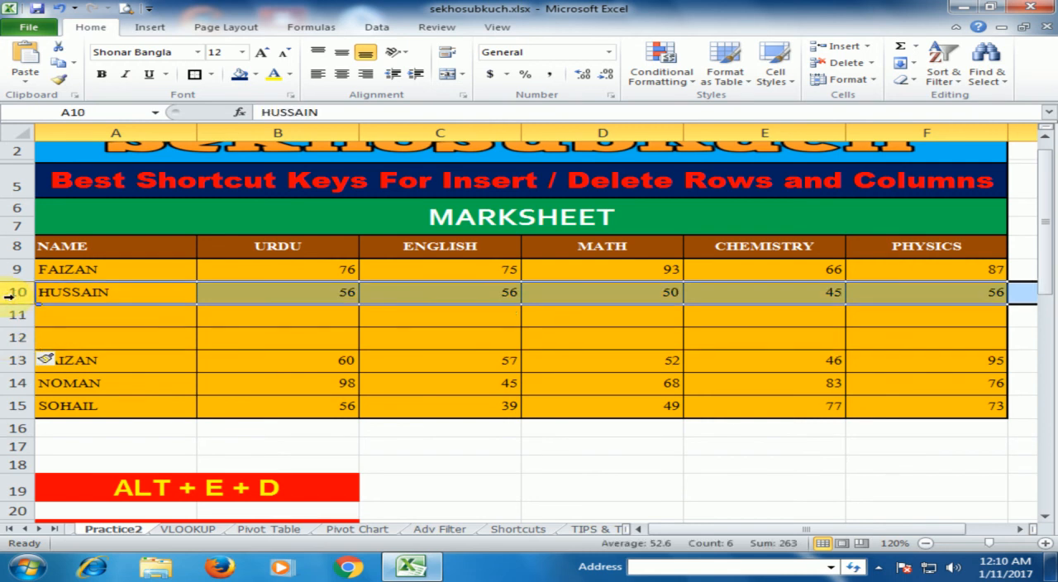
key(ctrl+shift+plus)
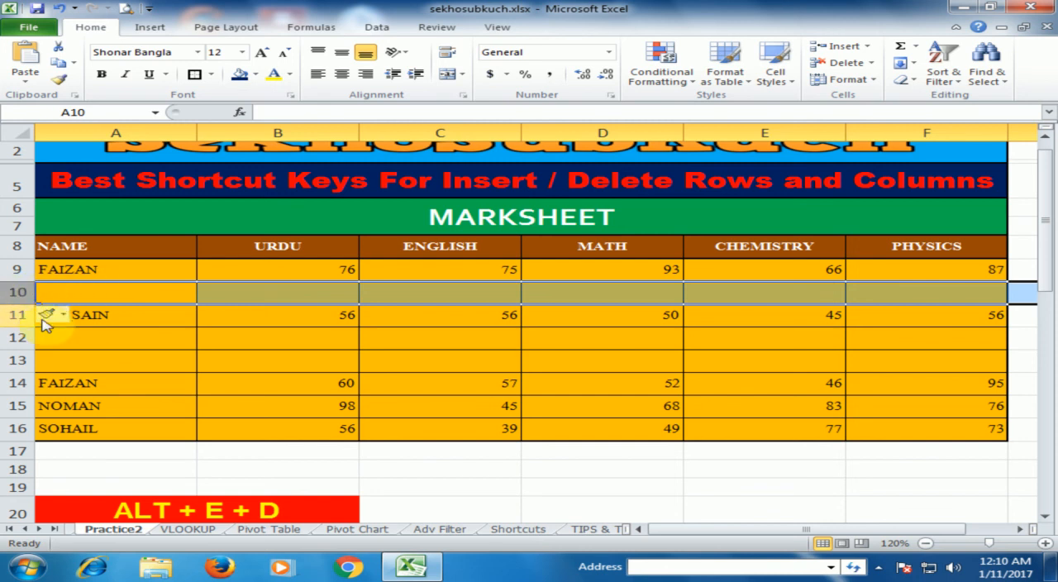
key(alt+e+d)
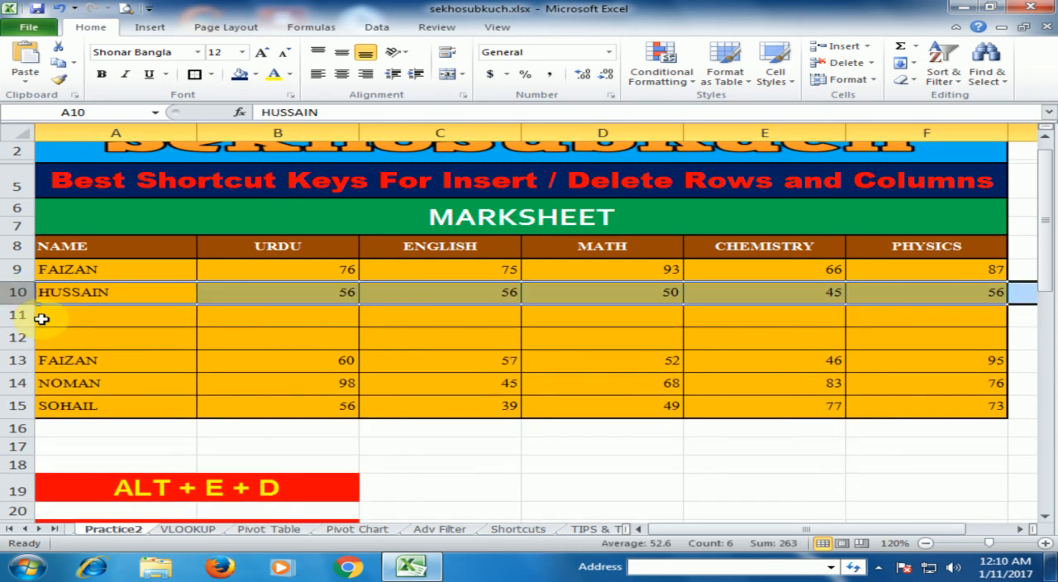
Delete the two blank rows 11 and 12 together from the marksheet by repeating the row deletion
drag(12, 314, 13, 337)
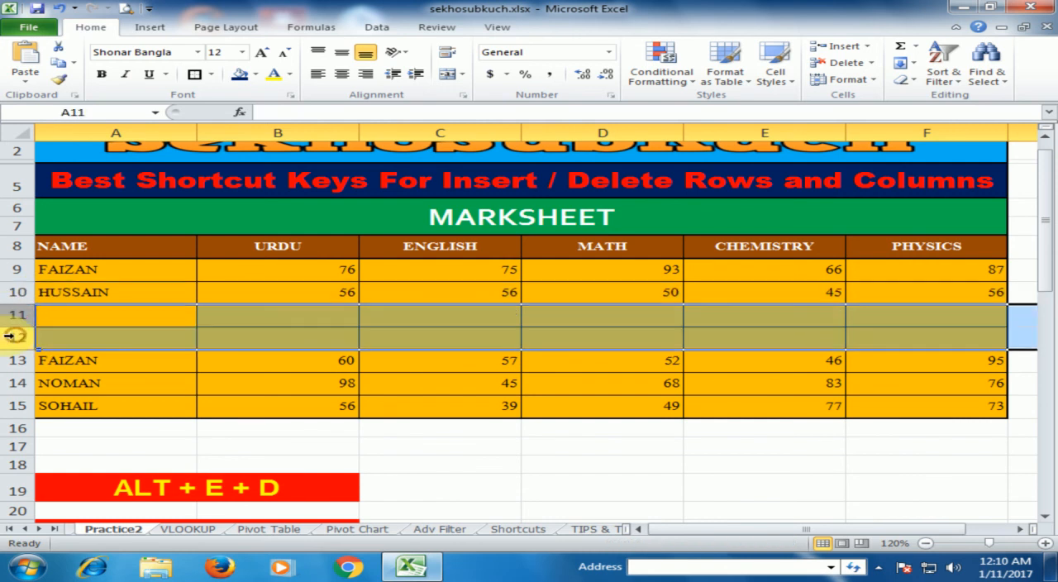
key(F4)
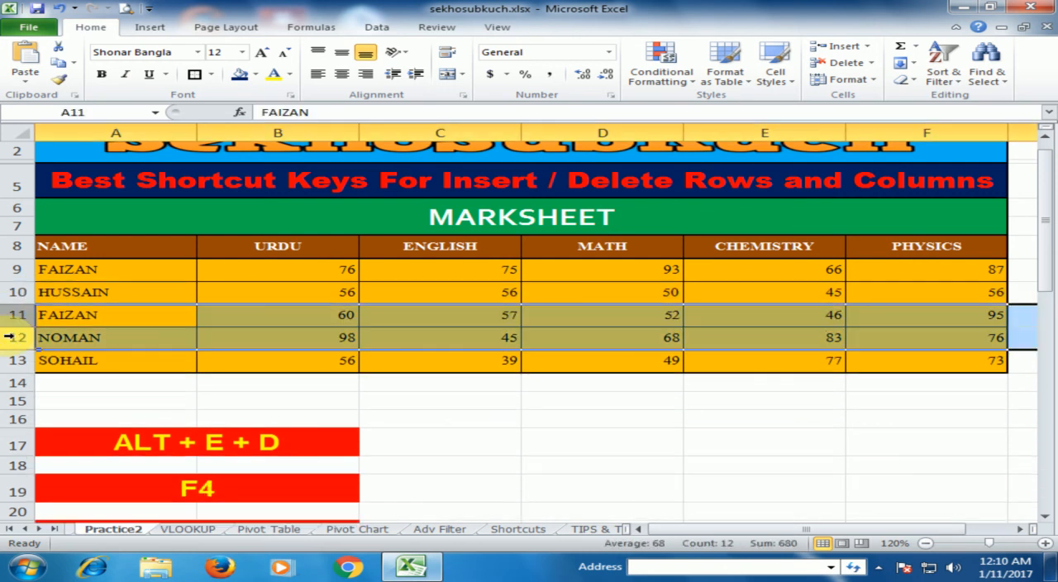
click(223, 330)
scroll(263, 340, down, 4)
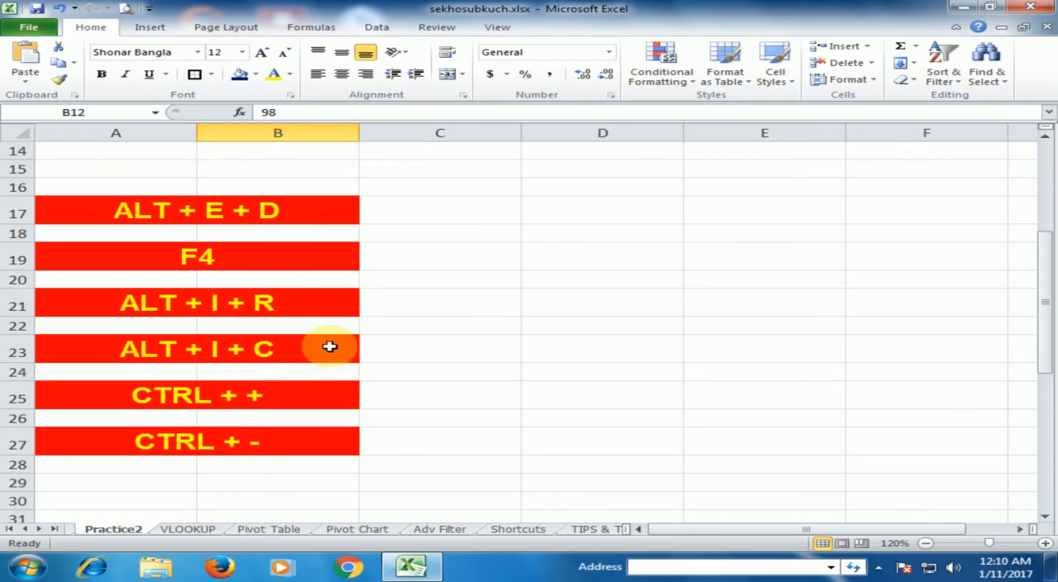
scroll(329, 346, up, 4)
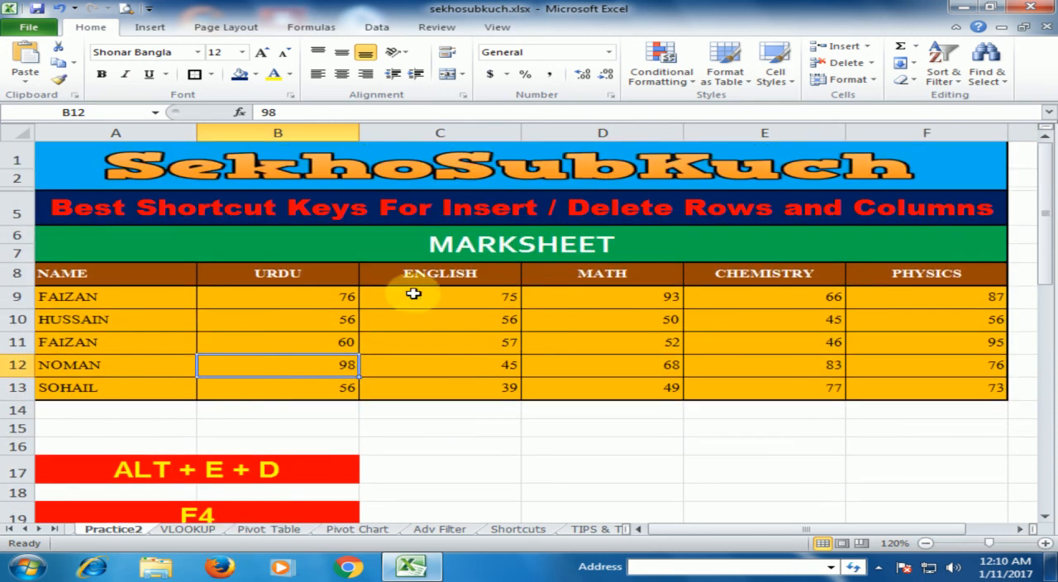